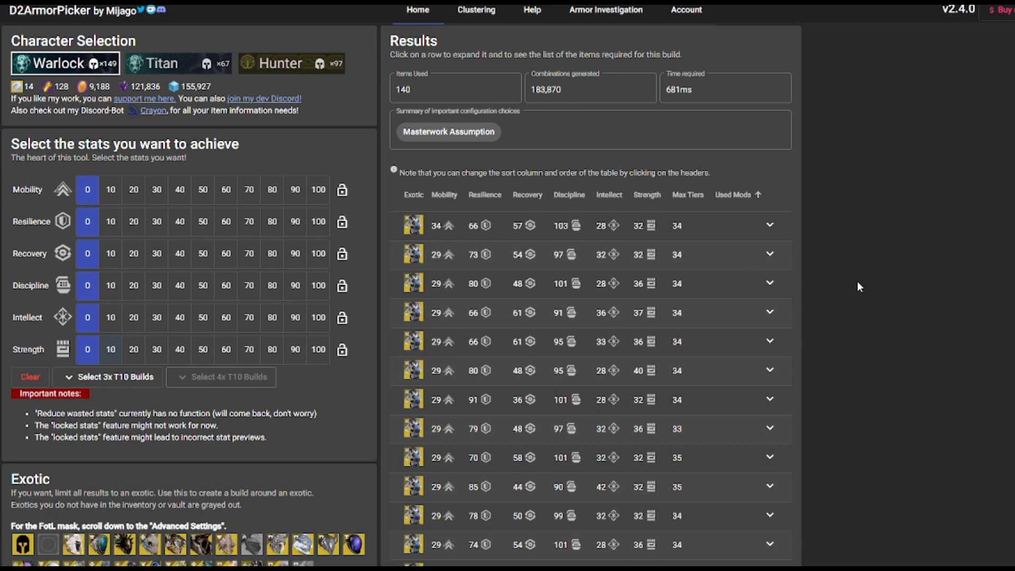
- Limit the Warlock build results to the Fallen Sunstar exotic helmet
left_click(111, 253)
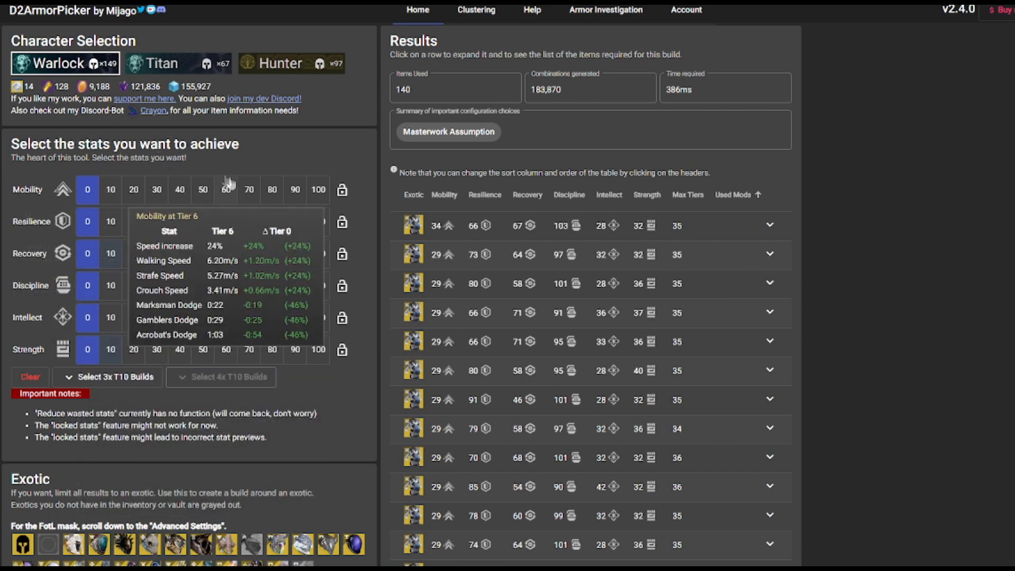
scroll(261, 209, "down", 3)
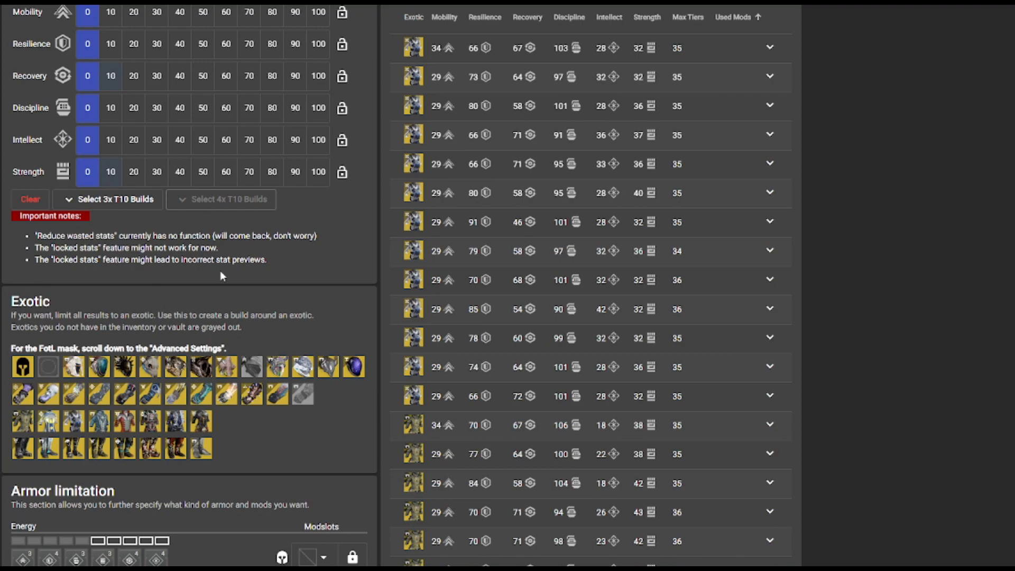
scroll(222, 271, "up", 3)
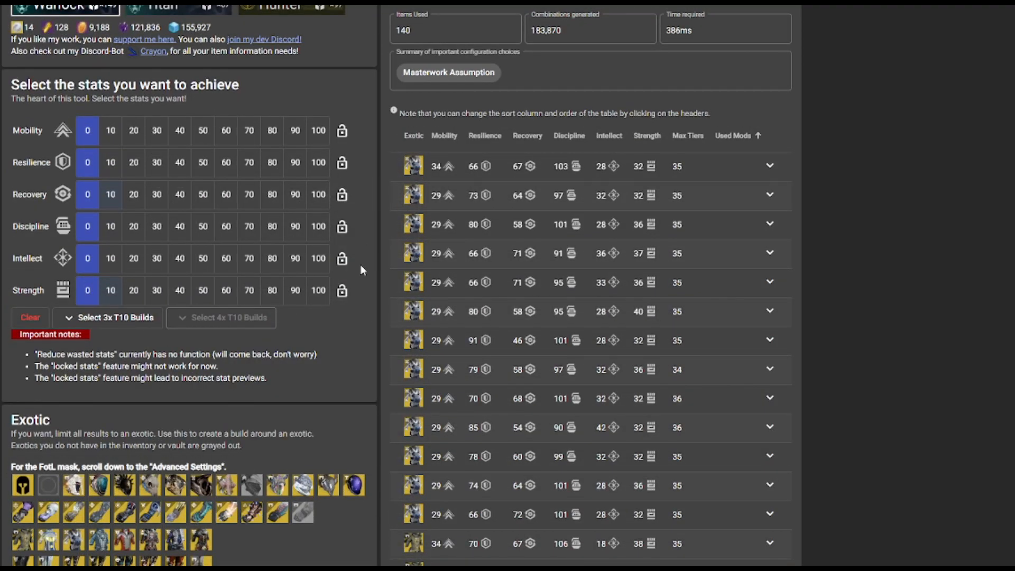
scroll(382, 315, "down", 3)
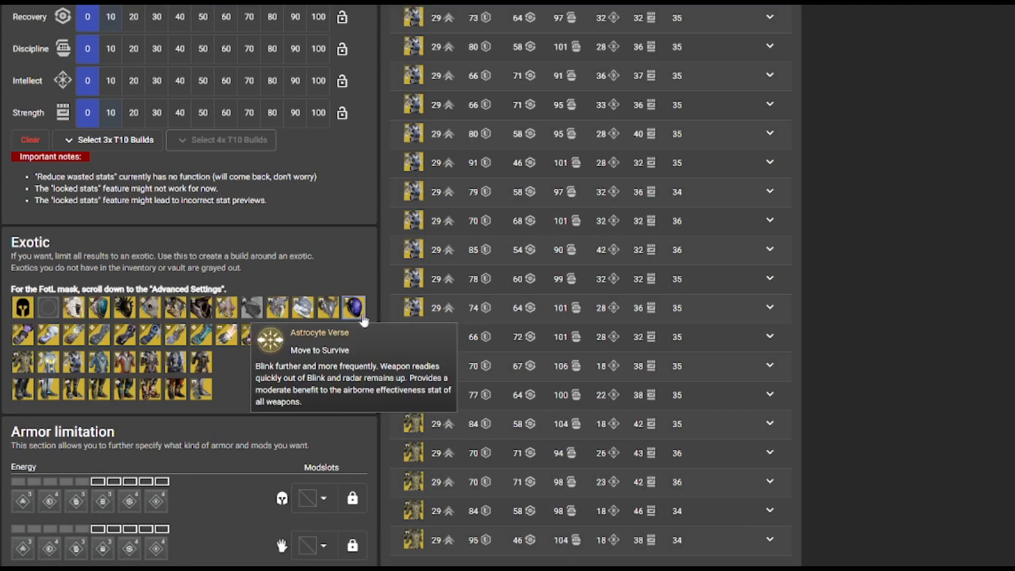
left_click(125, 311)
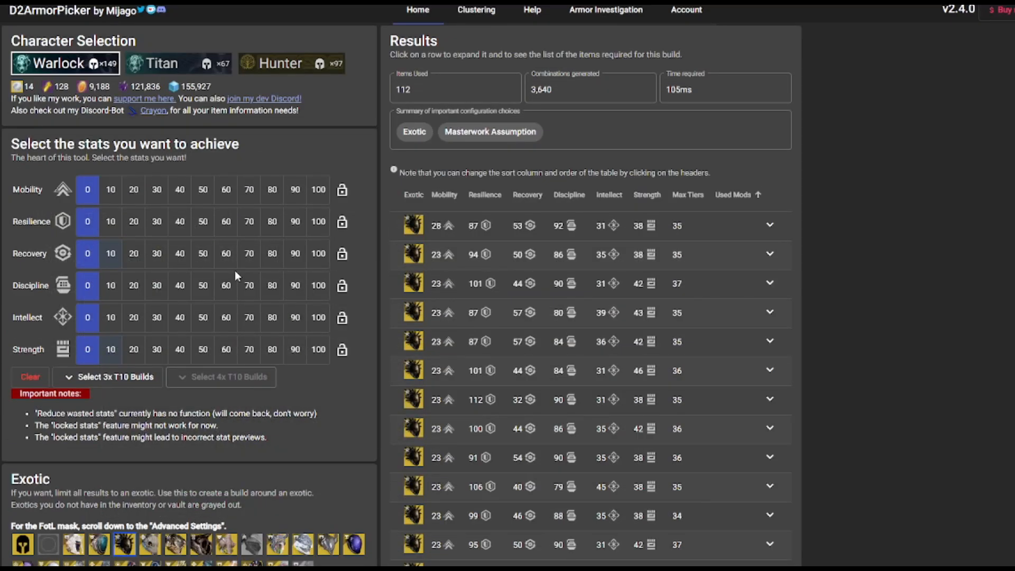
- Set the target stats for Resilience, Discipline and Recovery to 100 each
left_click(317, 225)
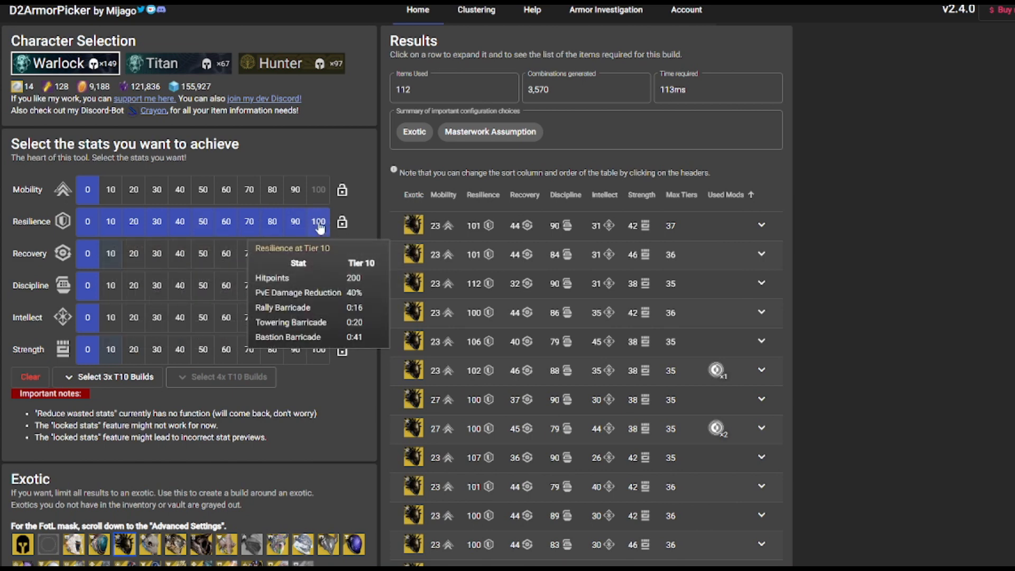
left_click(327, 289)
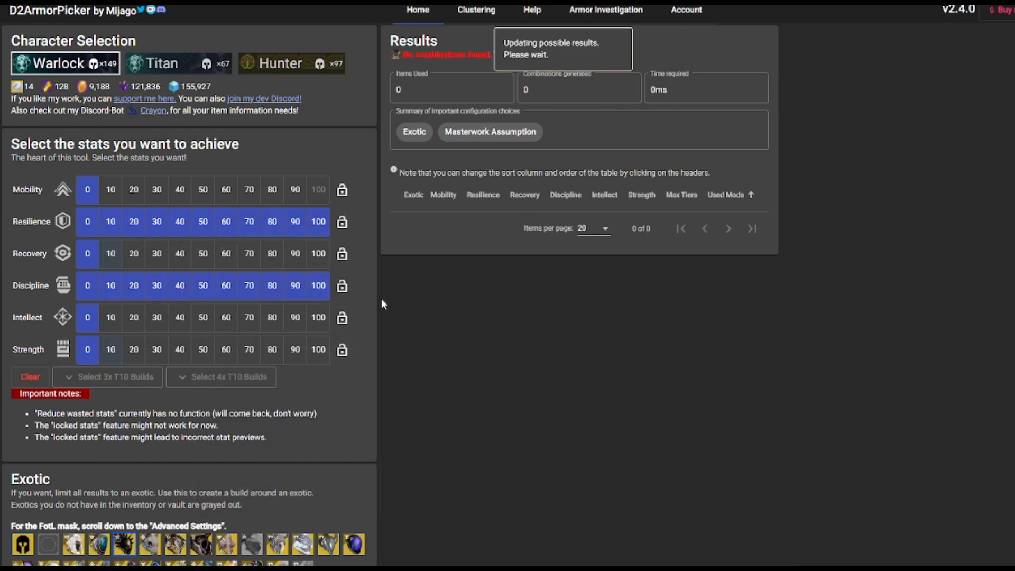
left_click(316, 263)
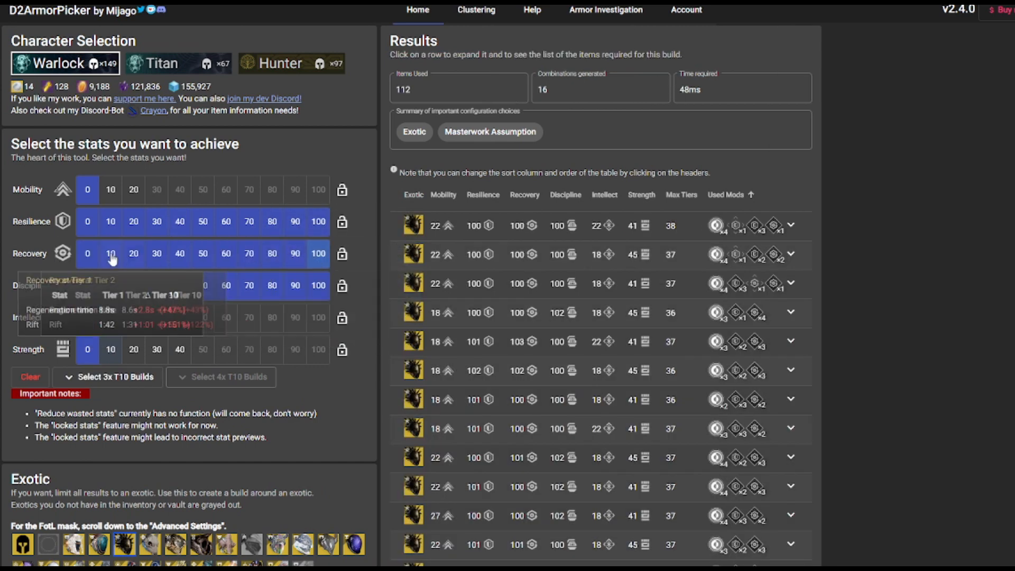
- Try an alternative target of Intellect 50 with Recovery 80, and restore Intellect to 0 and Recovery to 100
left_click(87, 253)
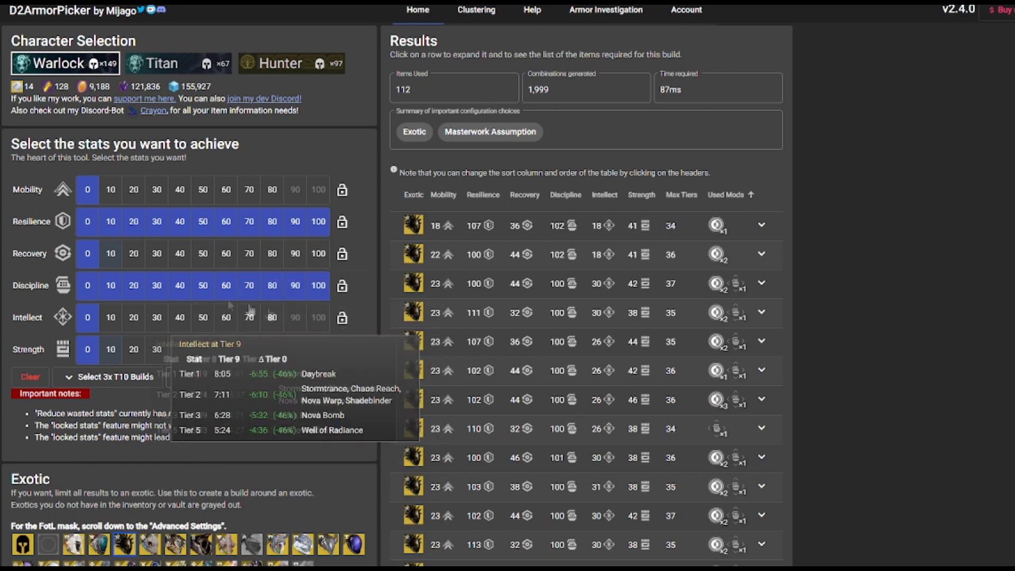
left_click(203, 317)
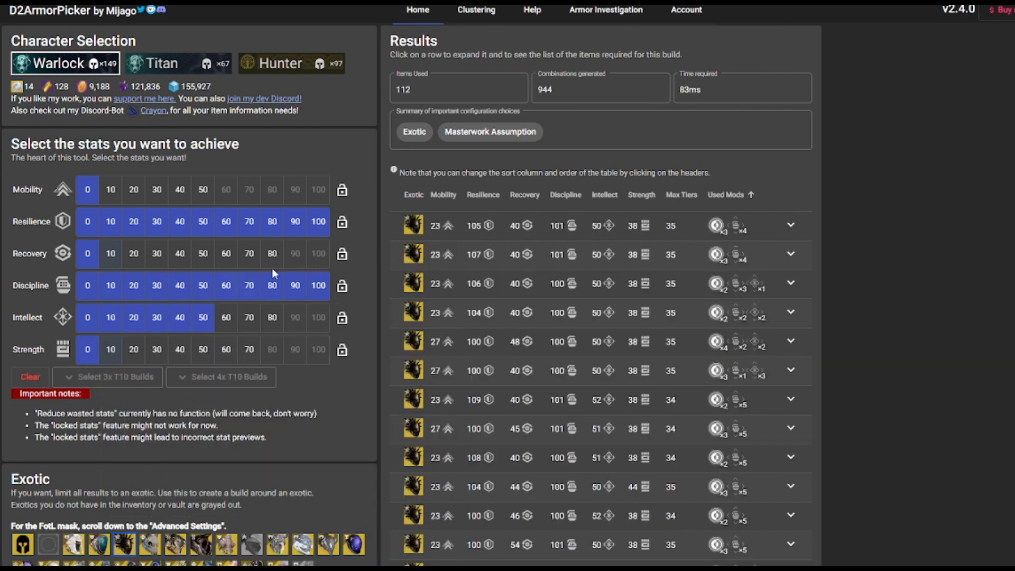
left_click(272, 253)
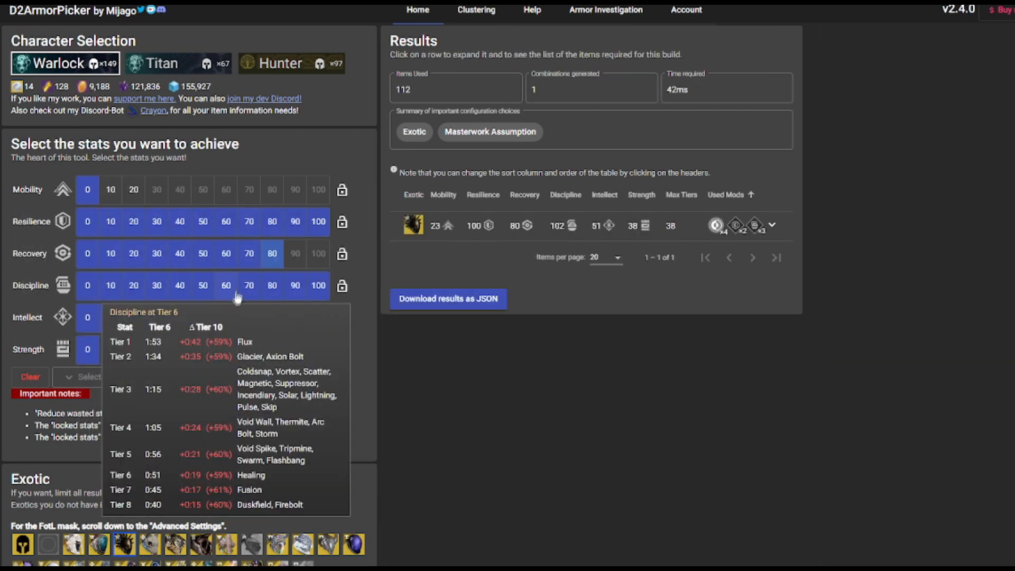
left_click(88, 254)
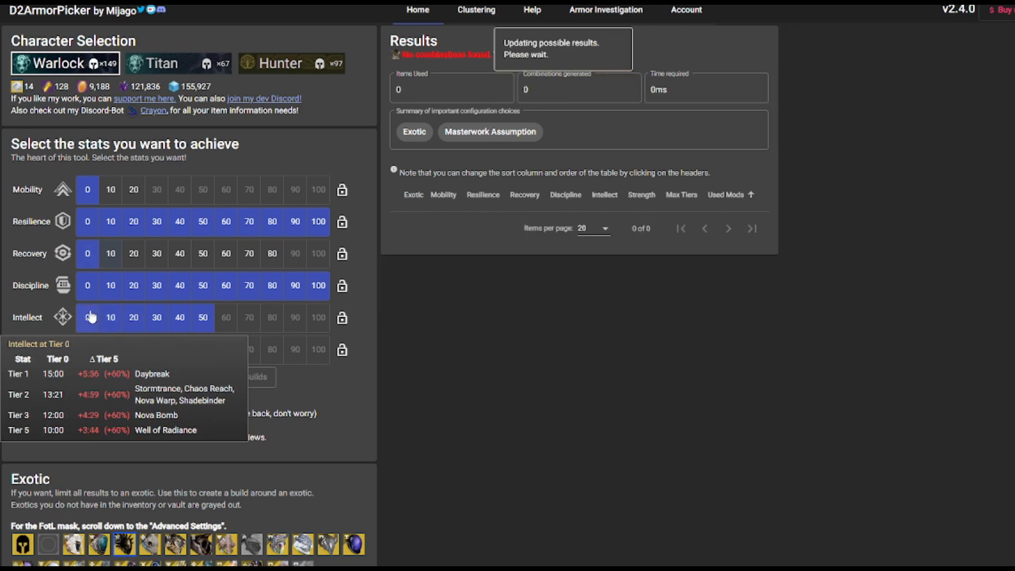
left_click(88, 319)
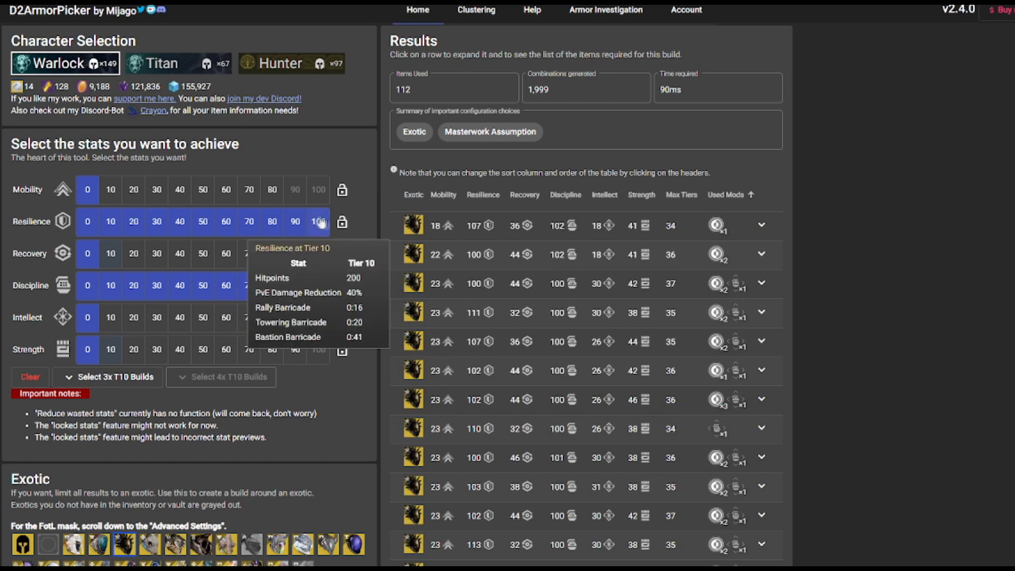
left_click(318, 255)
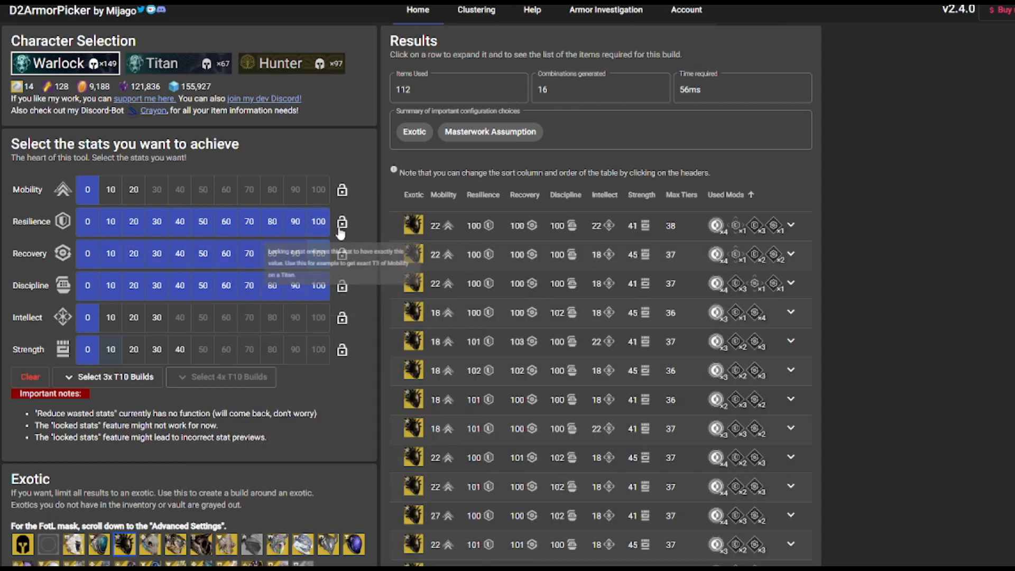
- Examine the matching builds, the exotic and armor limitation options, the Arc fragments in the Stat-Boost Selection and the Advanced Settings
scroll(494, 152, "down", 1)
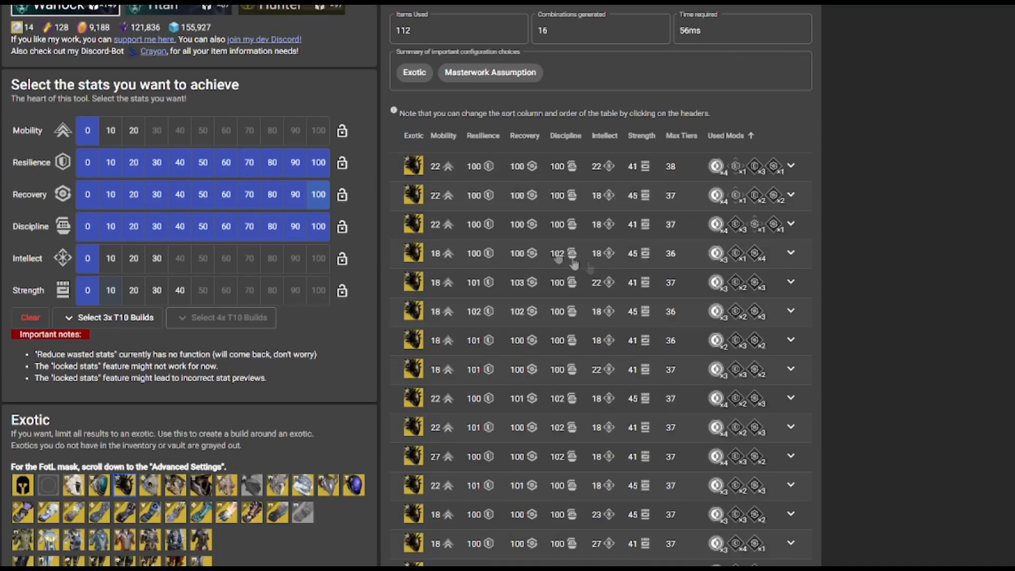
mouse_move(212, 207)
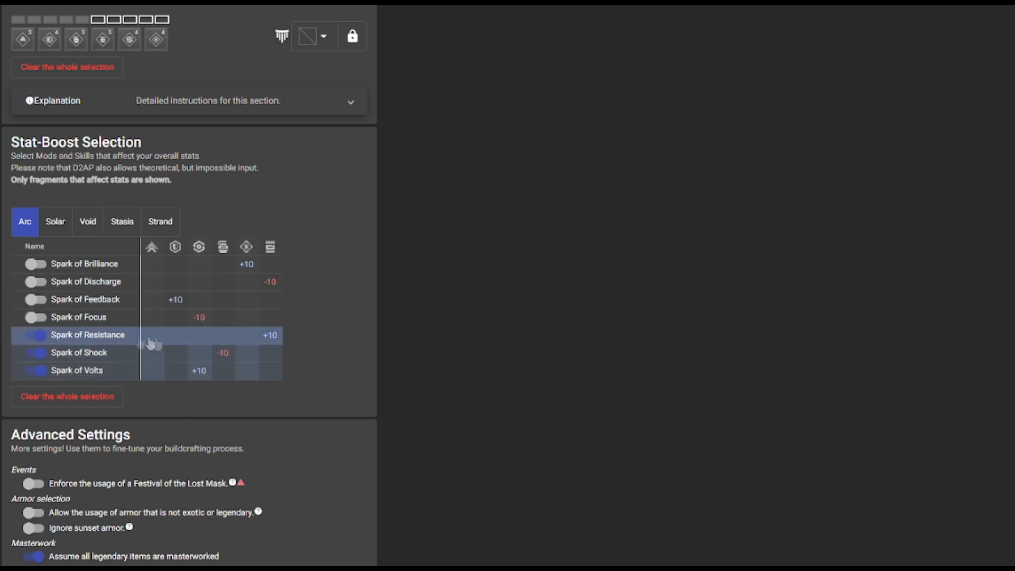
mouse_move(106, 323)
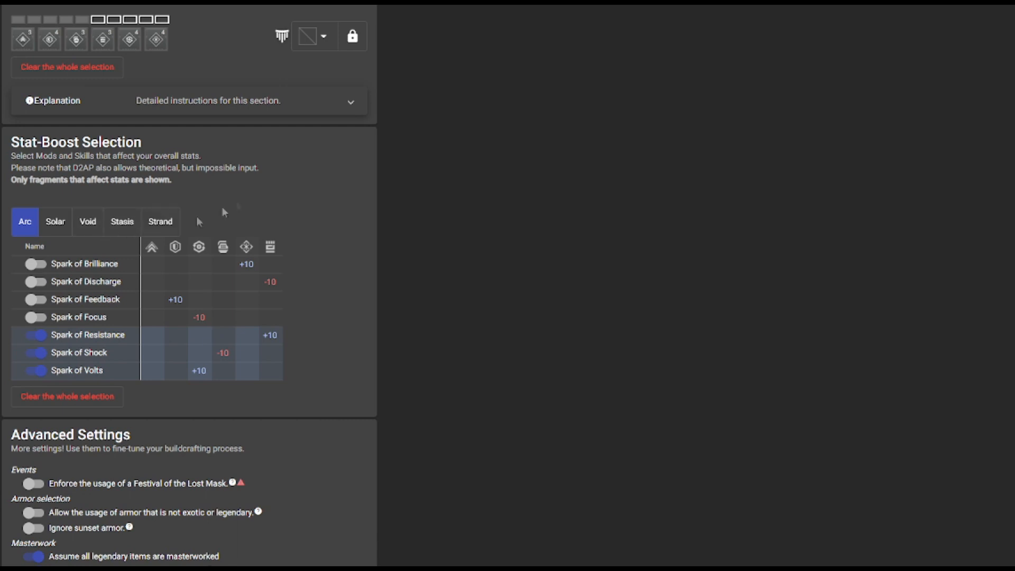
scroll(258, 239, "up", 15)
scroll(246, 385, "down", 5)
scroll(245, 391, "down", 8)
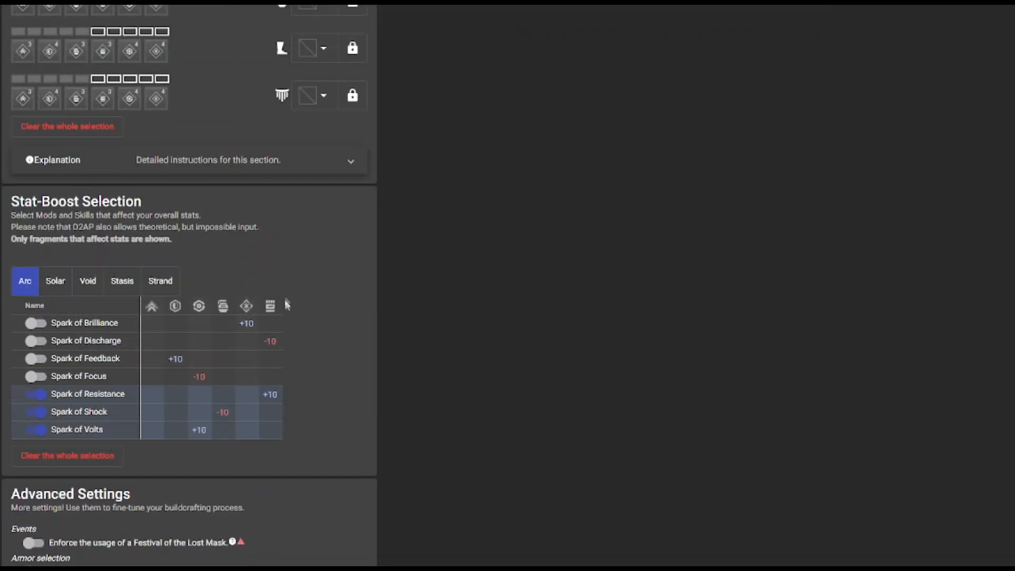
scroll(286, 297, "up", 10)
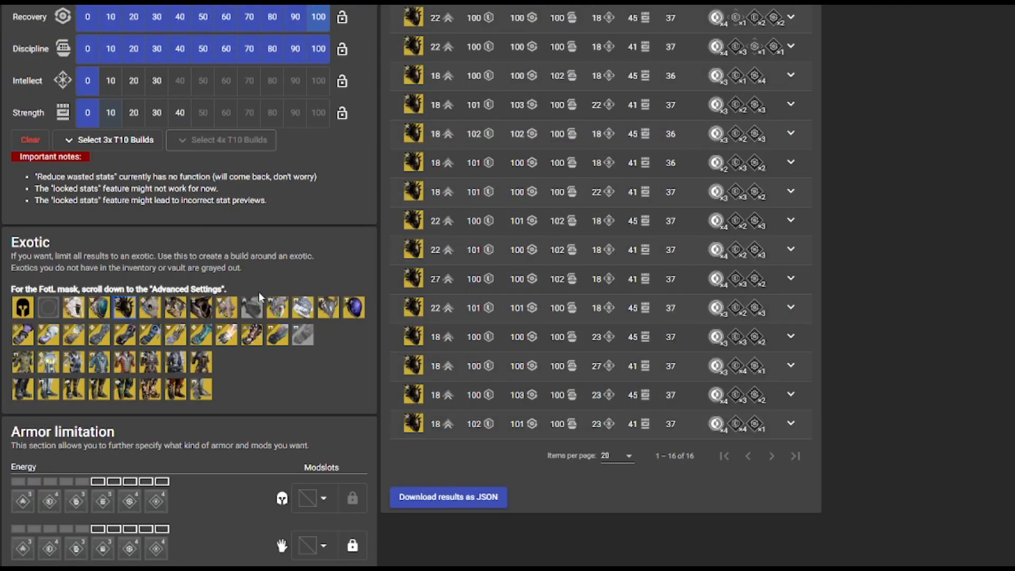
scroll(259, 296, "down", 10)
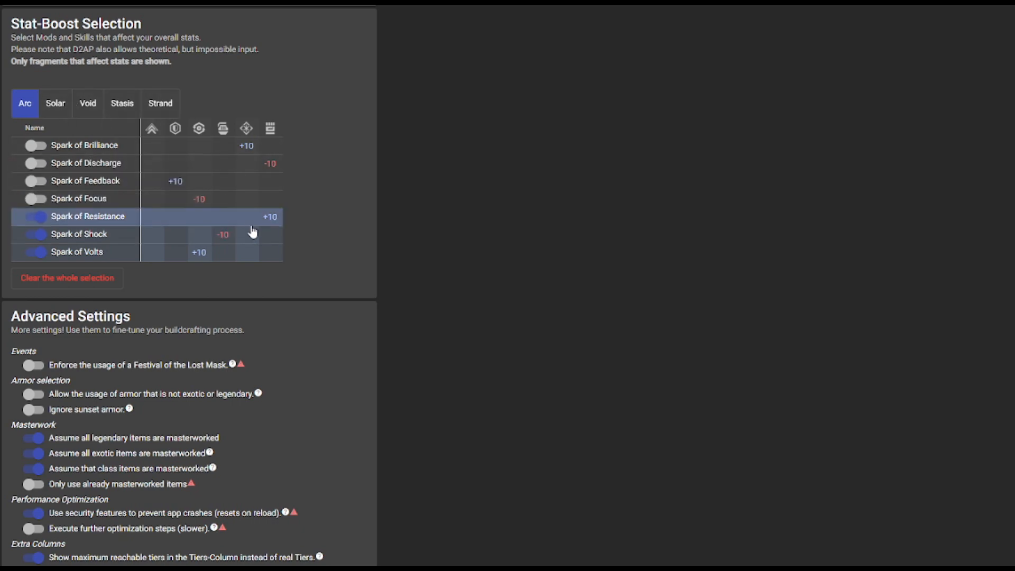
scroll(259, 232, "up", 8)
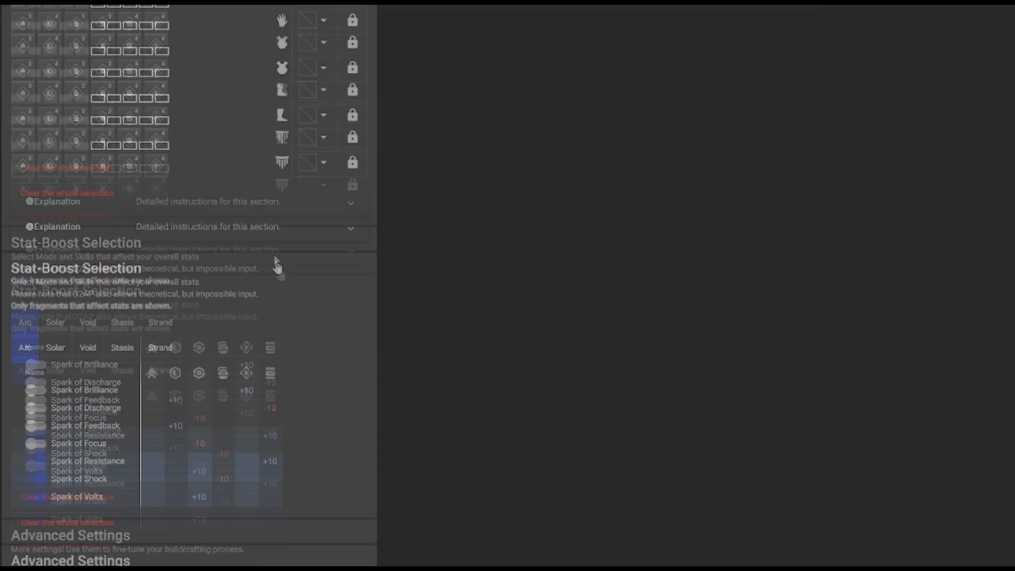
scroll(290, 323, "up", 10)
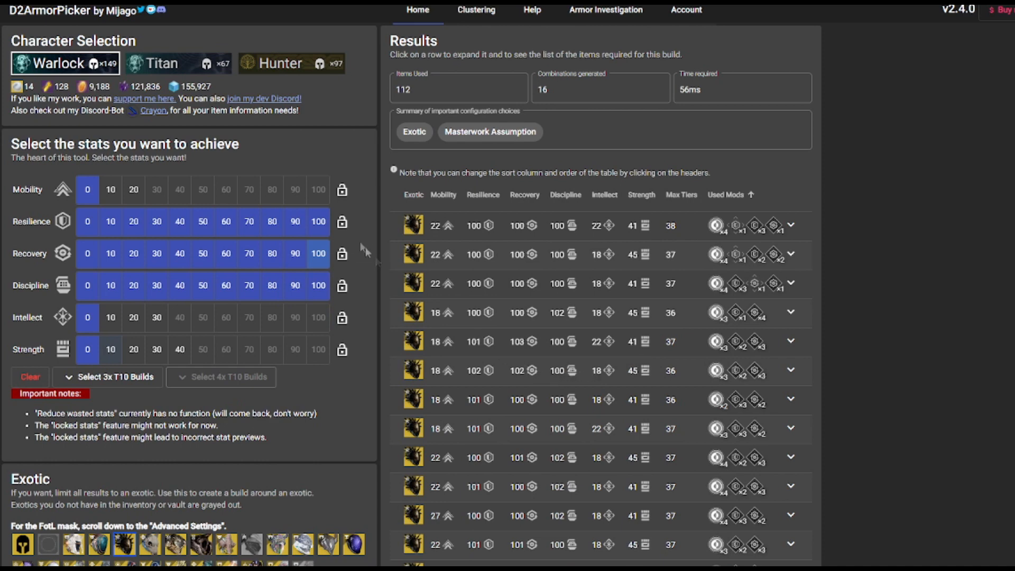
- Try an Intellect target of 30 and reset it to 0
mouse_move(322, 309)
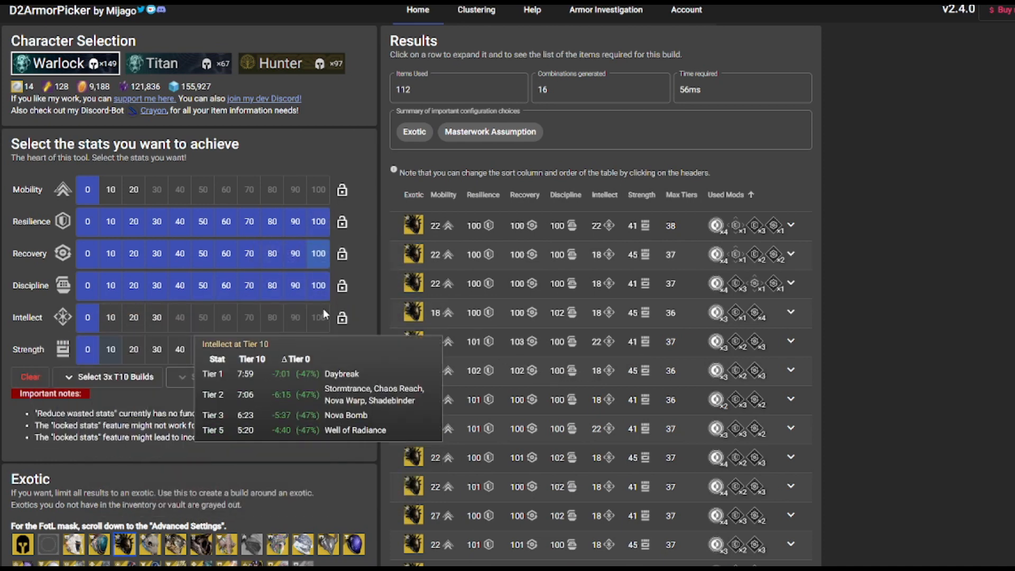
left_click(157, 317)
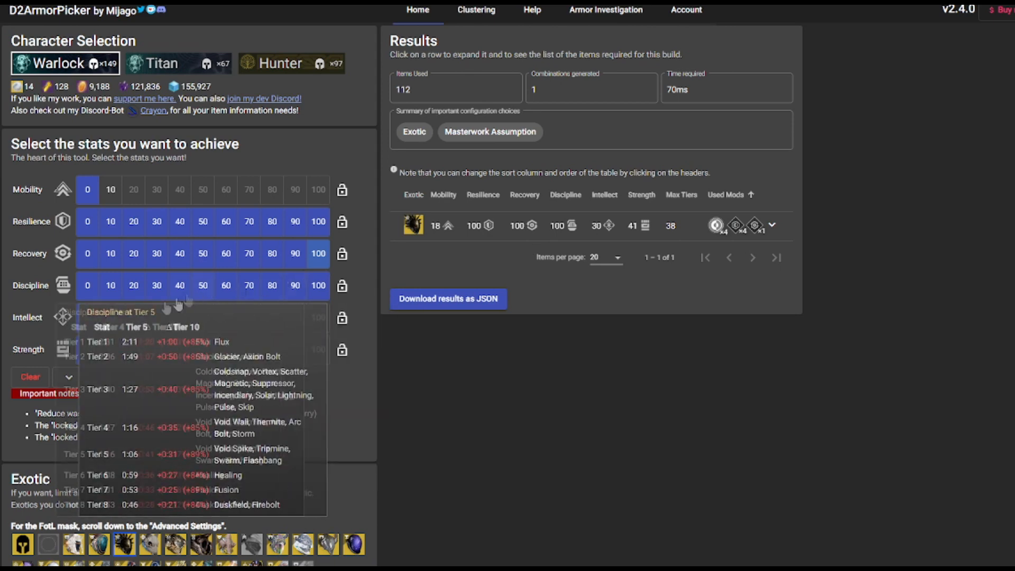
left_click(87, 317)
- Sort the results by Max Tiers in descending order and set the Intellect target to 30
left_click(719, 195)
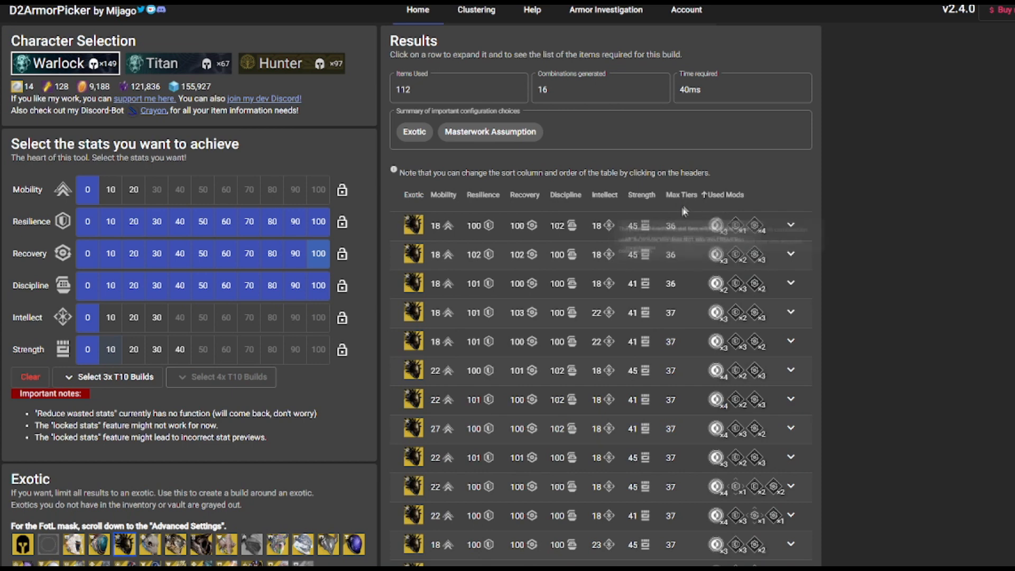
left_click(687, 196)
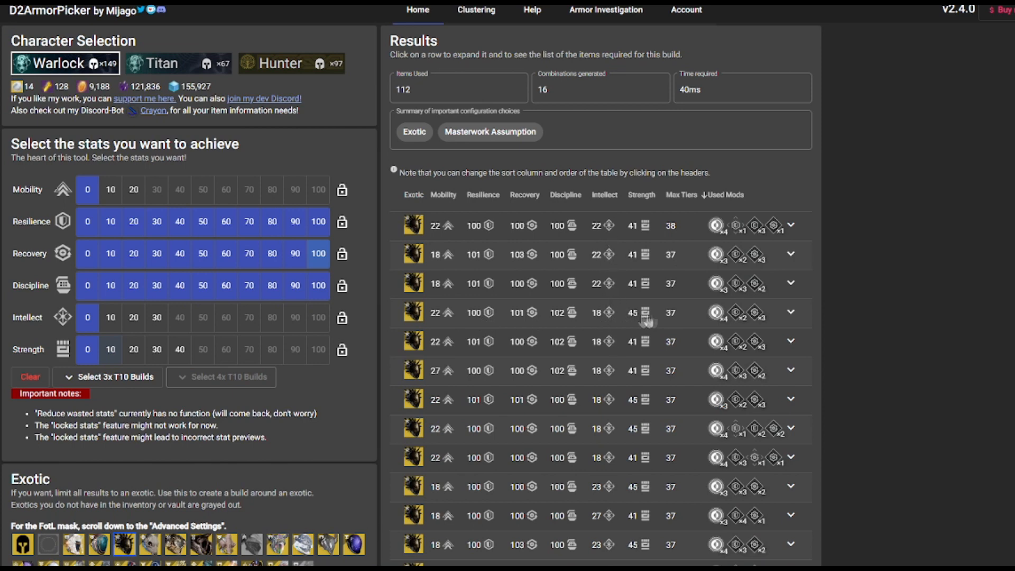
mouse_move(183, 320)
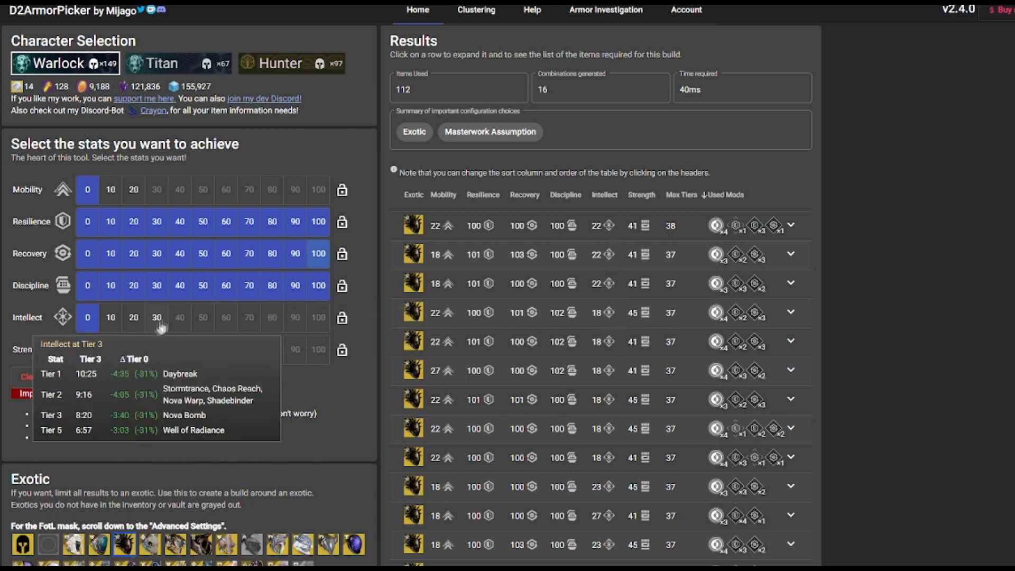
left_click(157, 317)
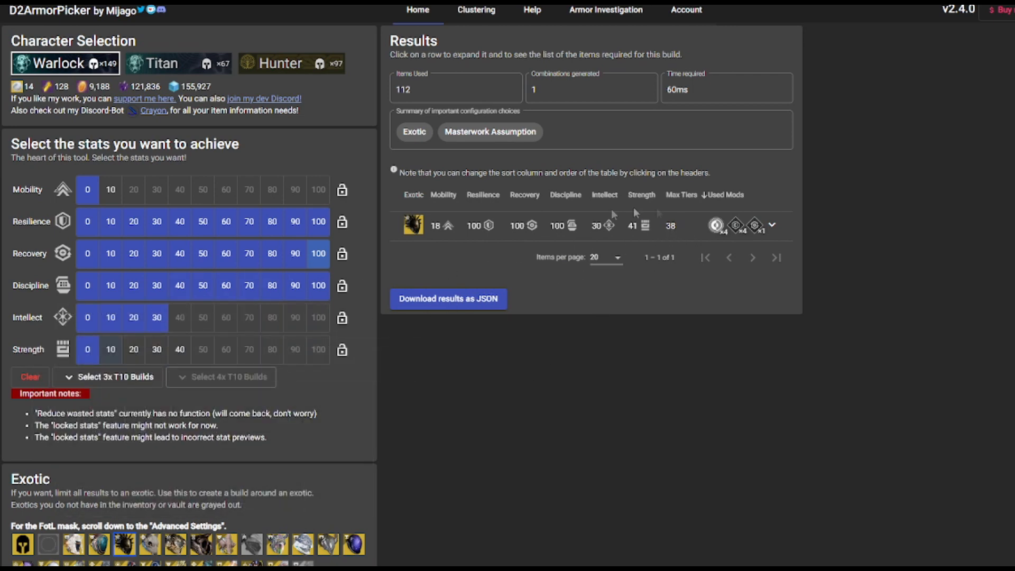
- Expand the remaining build's item details and open its loadout in DIM
left_click(772, 225)
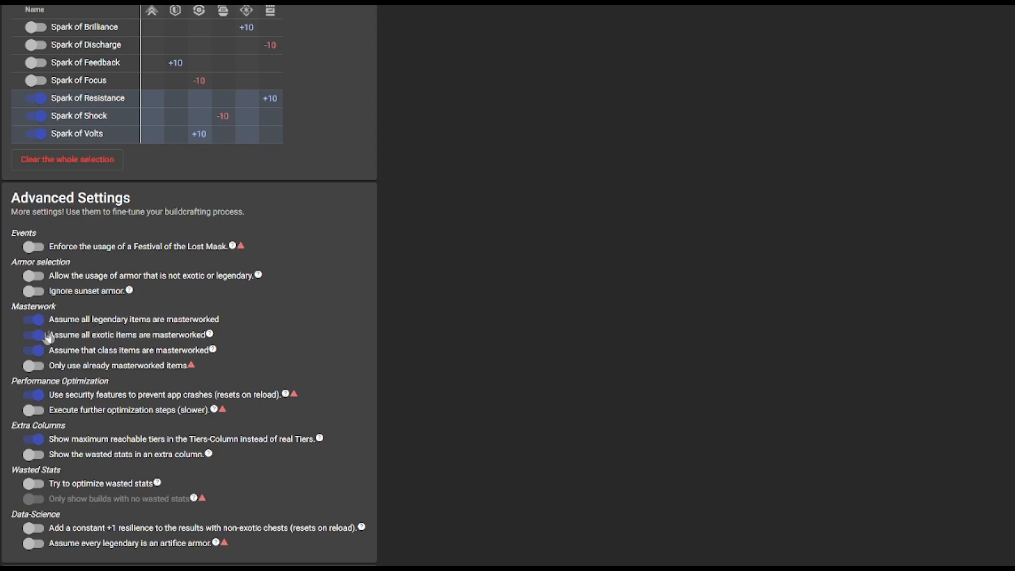
scroll(334, 302, "up", 20)
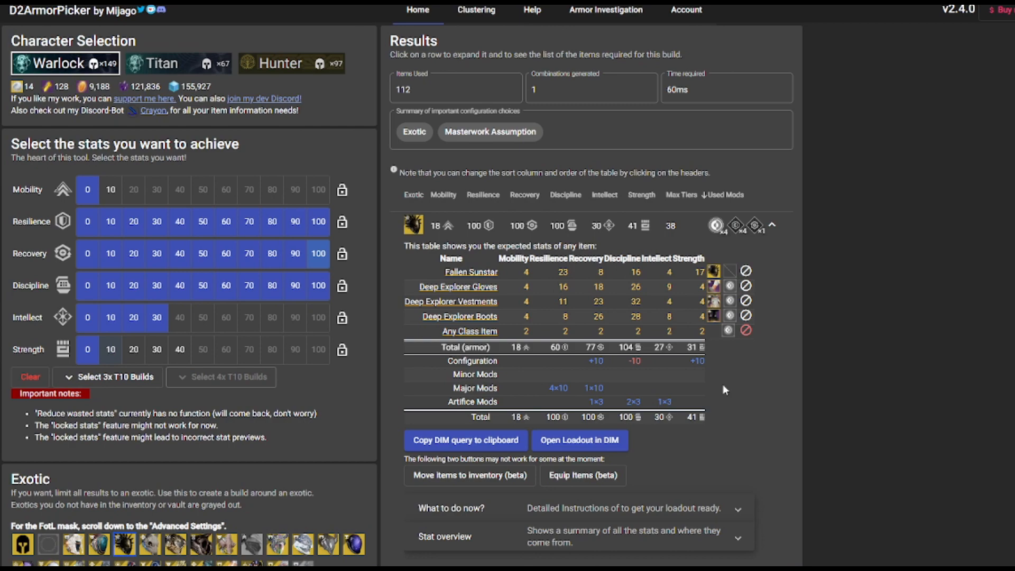
scroll(724, 390, "down", 1)
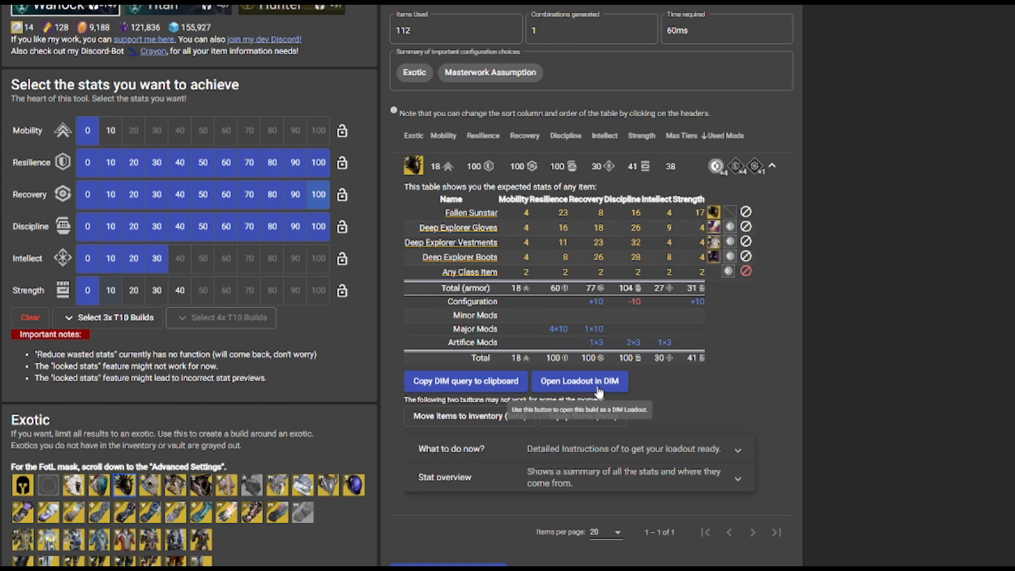
left_click(598, 385)
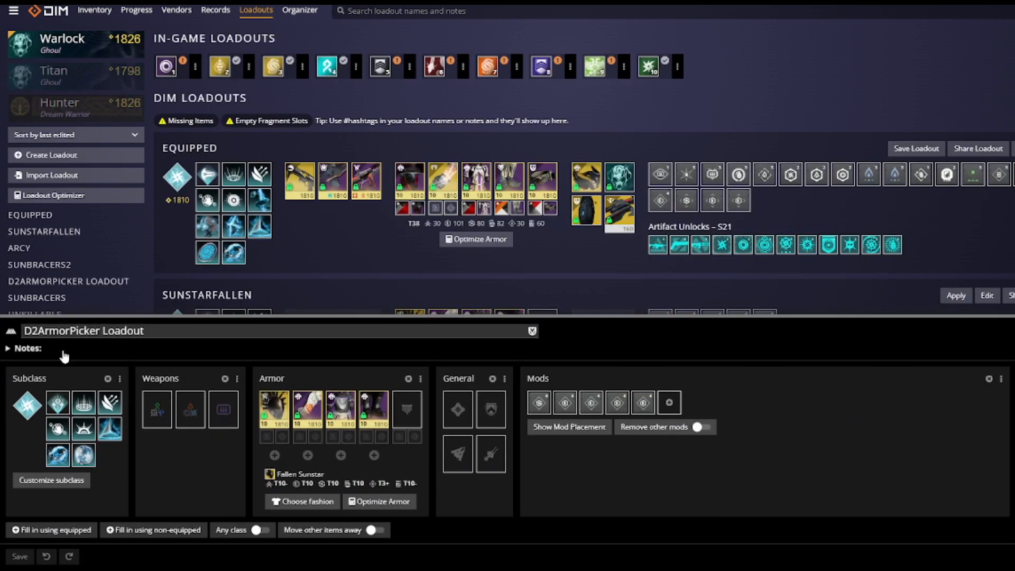
- Rename the imported D2ArmorPicker loadout as "test"
left_click(77, 337)
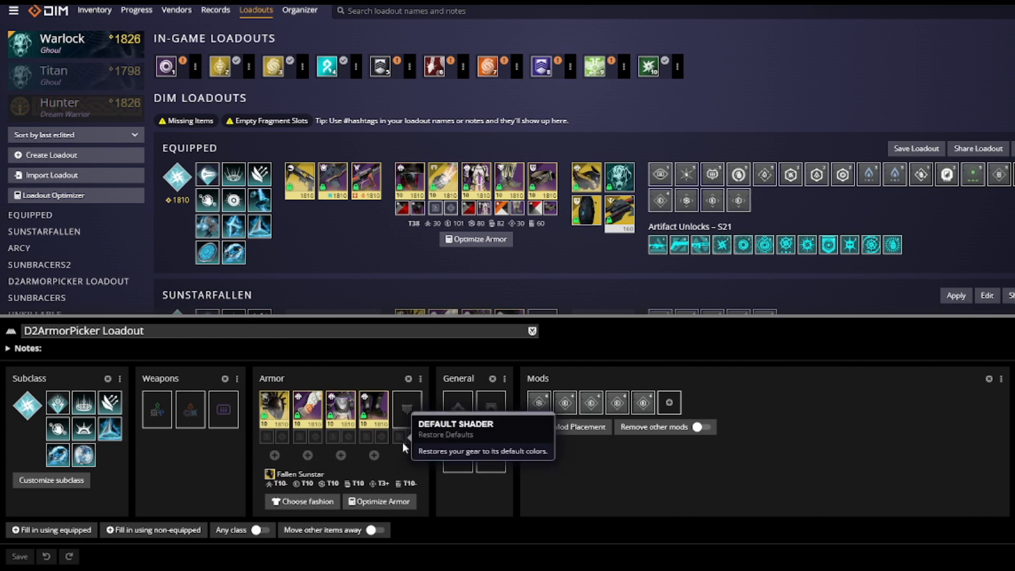
left_click(328, 331)
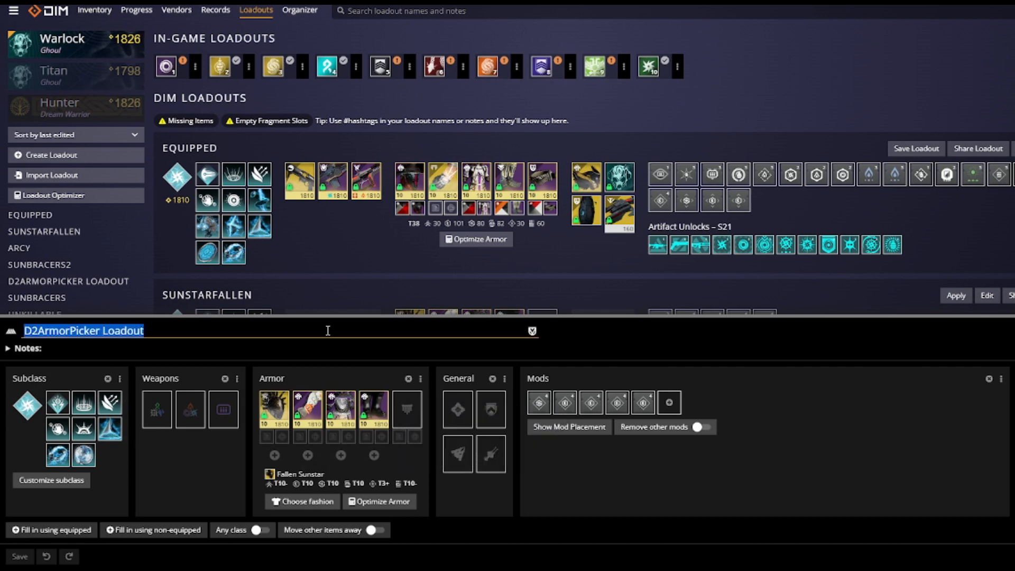
type("test")
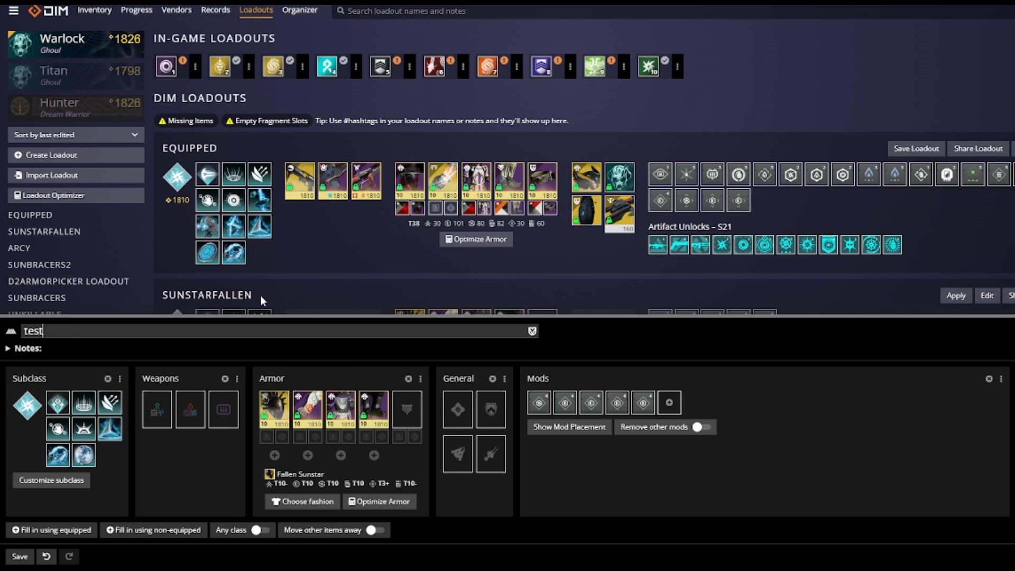
- Save the renamed loadout in DIM and inspect the armor stat mods assigned to the TEST loadout
left_click(21, 557)
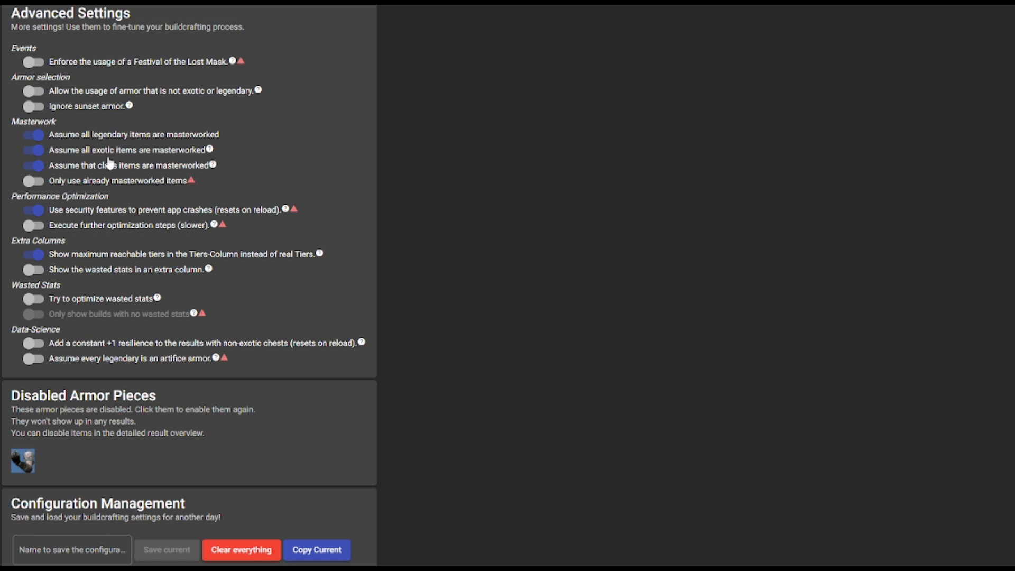
left_click(328, 3)
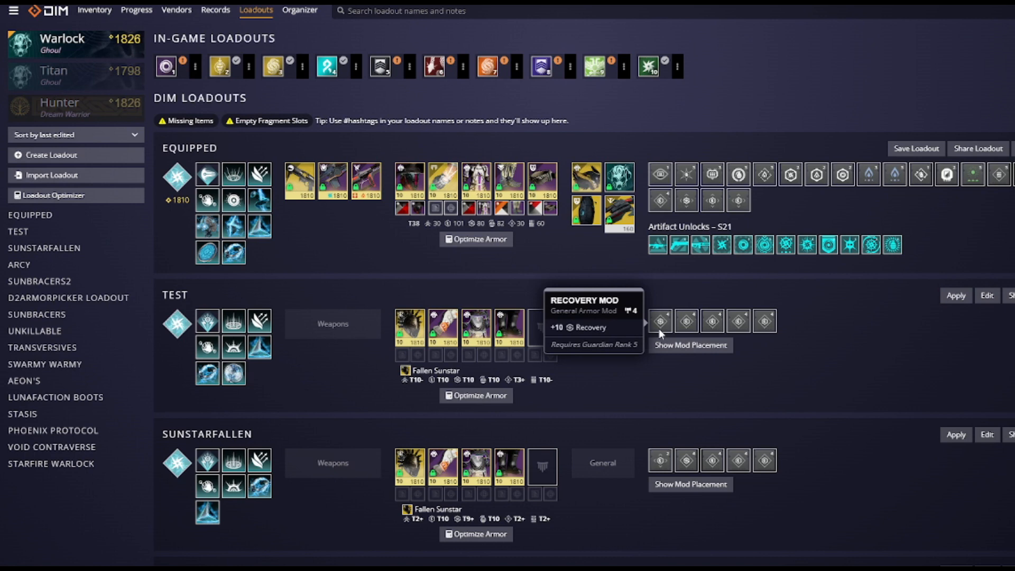
mouse_move(763, 328)
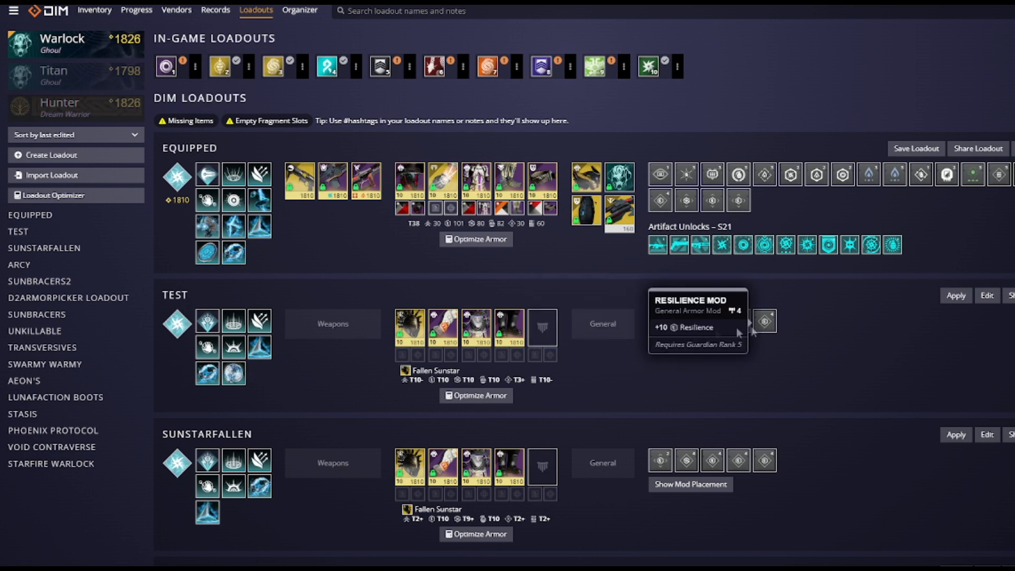
mouse_move(665, 333)
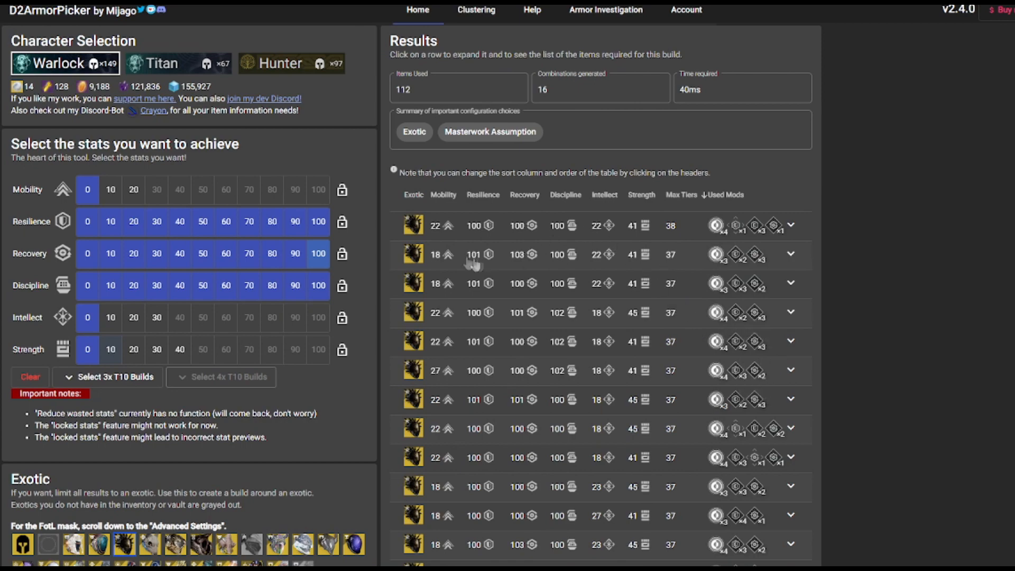
- In D2ArmorPicker, save the current Warlock buildcrafting settings as a configuration named "test2"
scroll(714, 360, "down", 1)
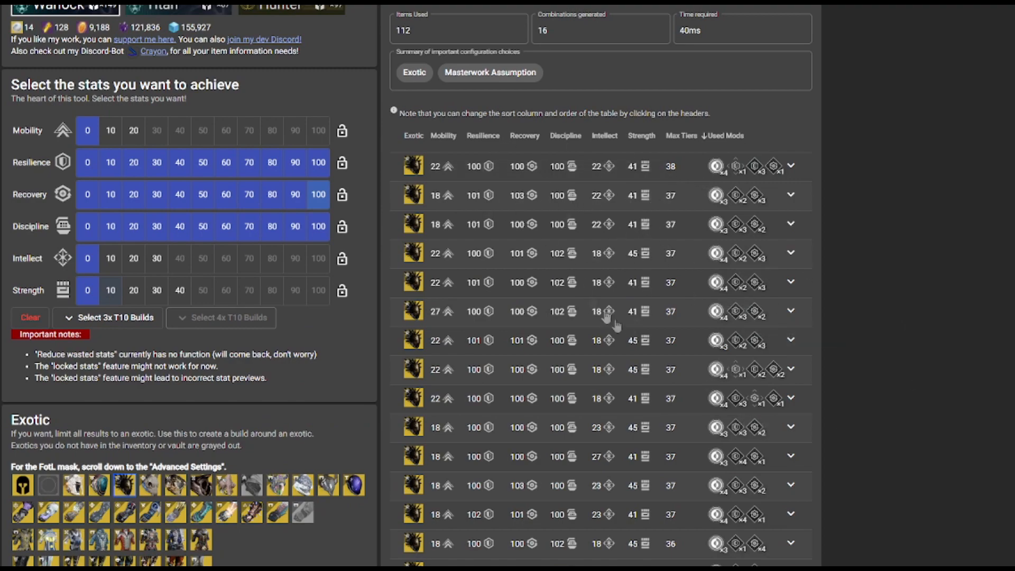
scroll(636, 331, "down", 3)
scroll(639, 331, "up", 3)
scroll(650, 318, "down", 6)
scroll(376, 267, "down", 10)
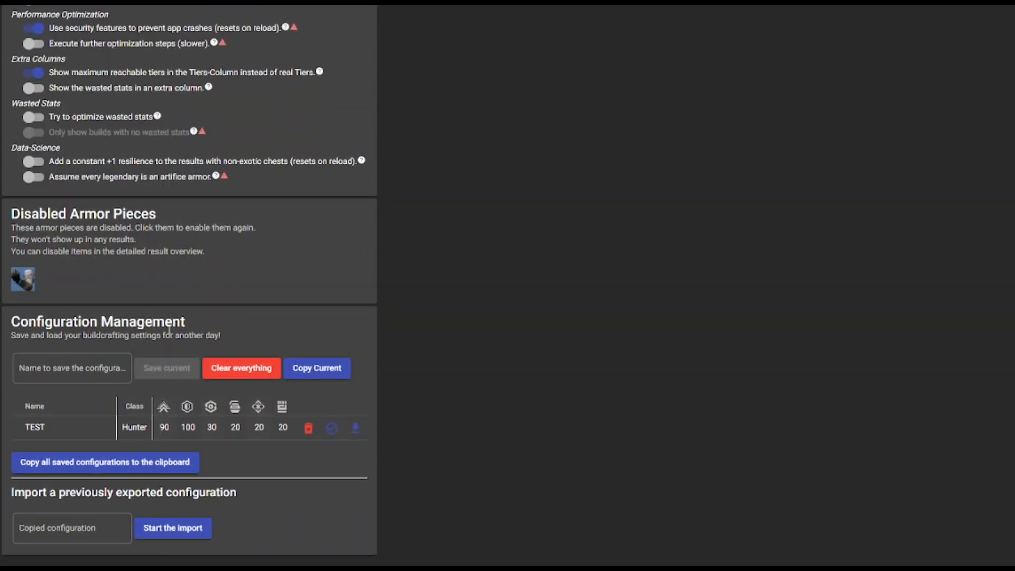
left_click(74, 368)
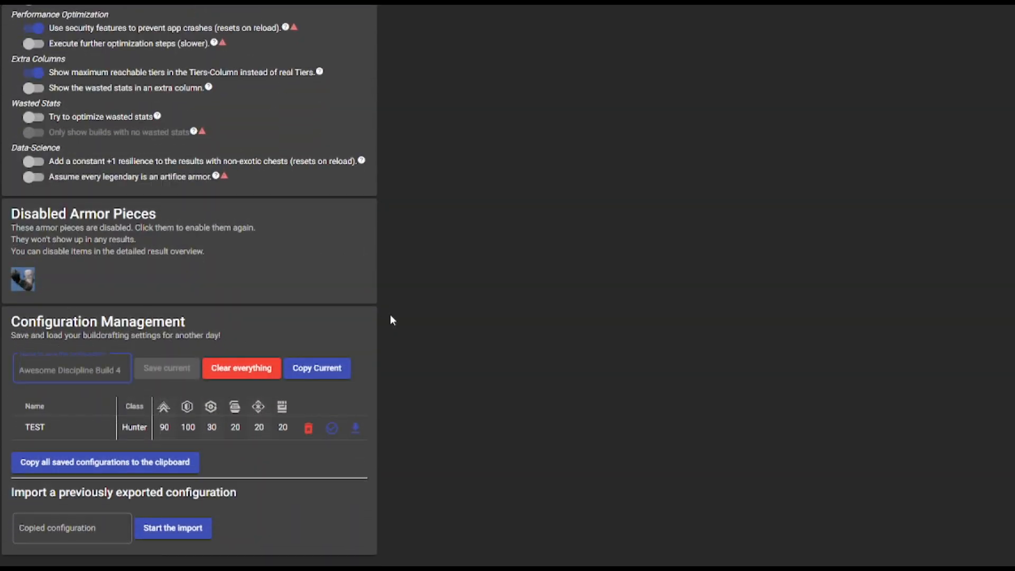
type("test2")
left_click(167, 373)
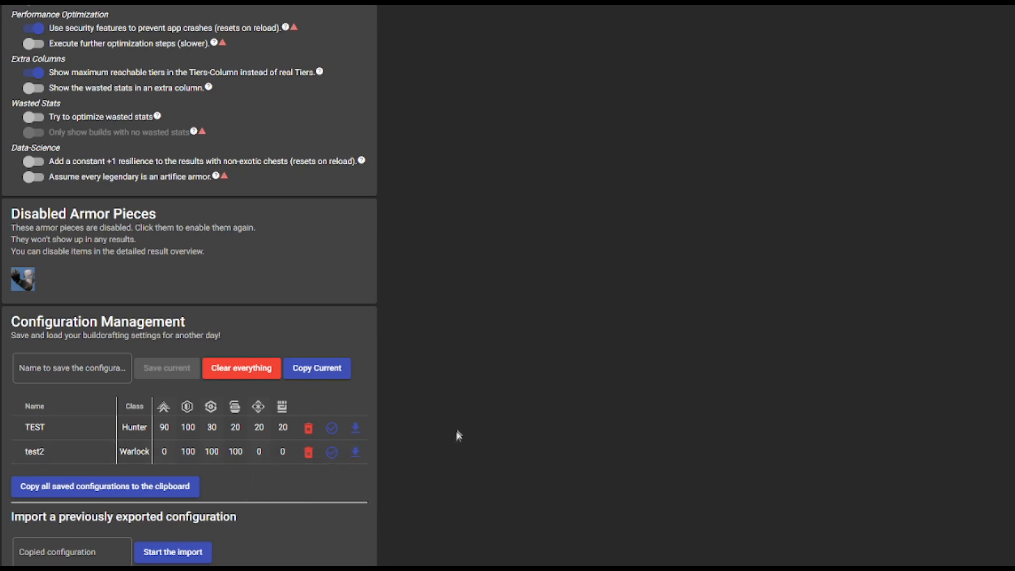
- Switch to the white exotic helmet and set the stat targets to Mobility 30, Recovery 40, Intellect 30 and Strength 30
scroll(528, 412, "up", 15)
scroll(568, 377, "up", 10)
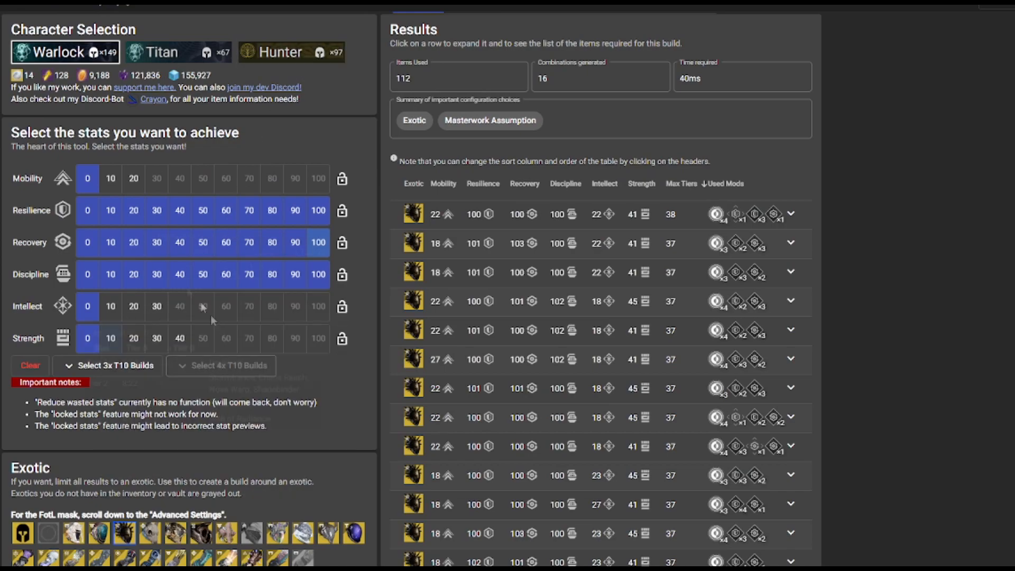
scroll(210, 315, "down", 2)
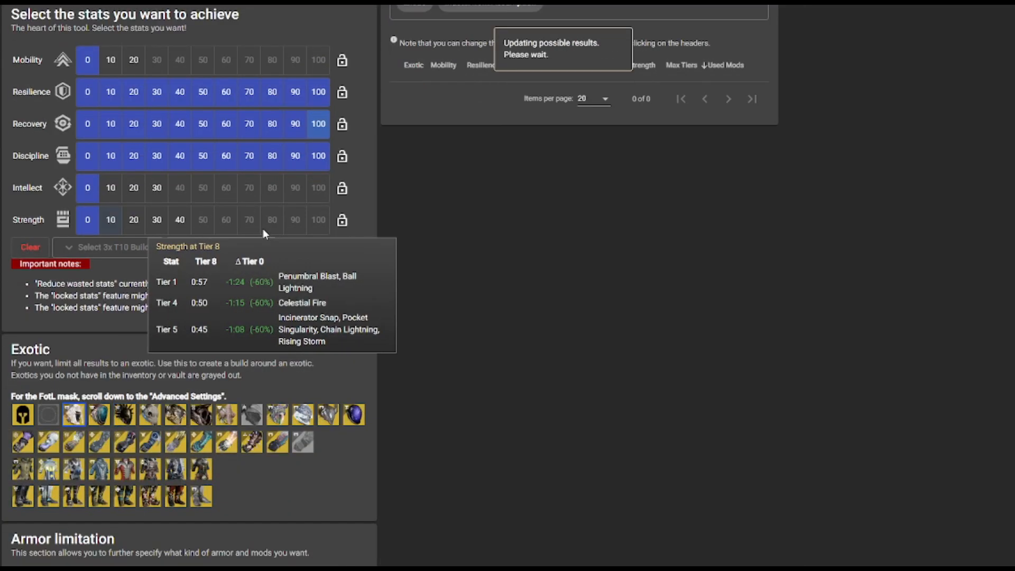
scroll(298, 227, "up", 2)
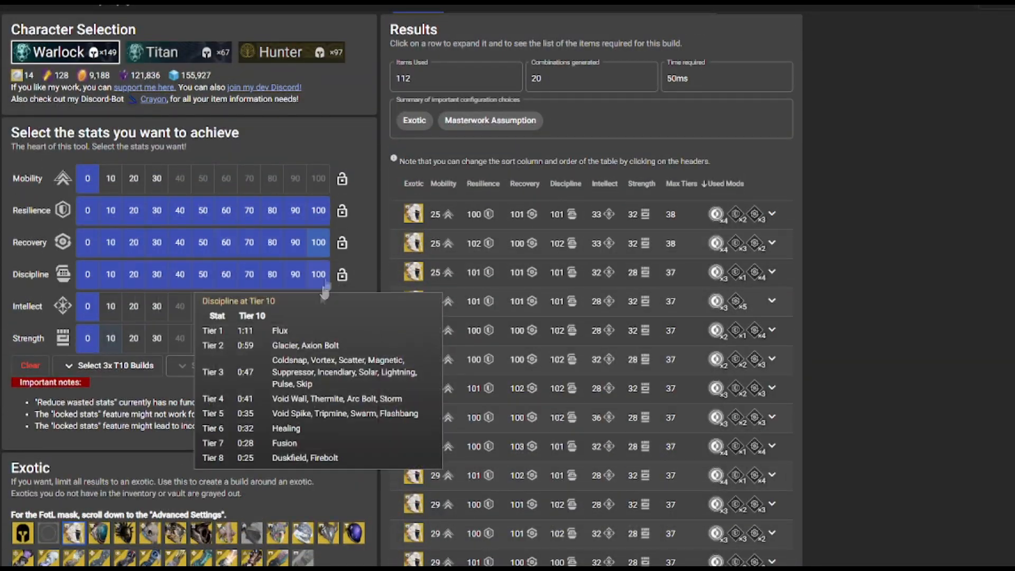
scroll(169, 235, "down", 2)
left_click(157, 220)
left_click(157, 187)
left_click(134, 60)
left_click(156, 59)
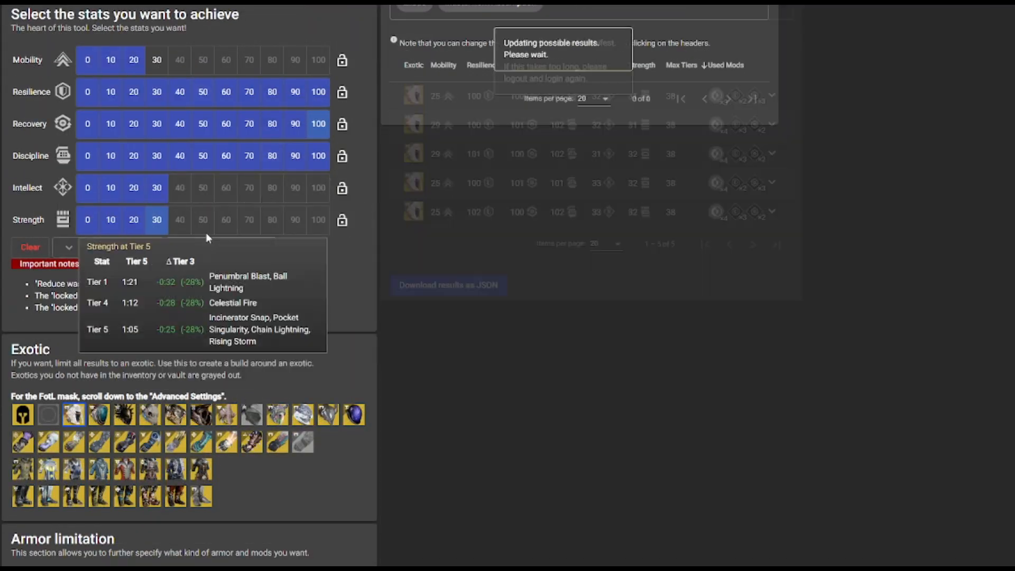
left_click(180, 124)
- Load the saved "test2" configuration as the current preset and confirm loading it
scroll(473, 102, "down", 1)
scroll(474, 102, "down", 10)
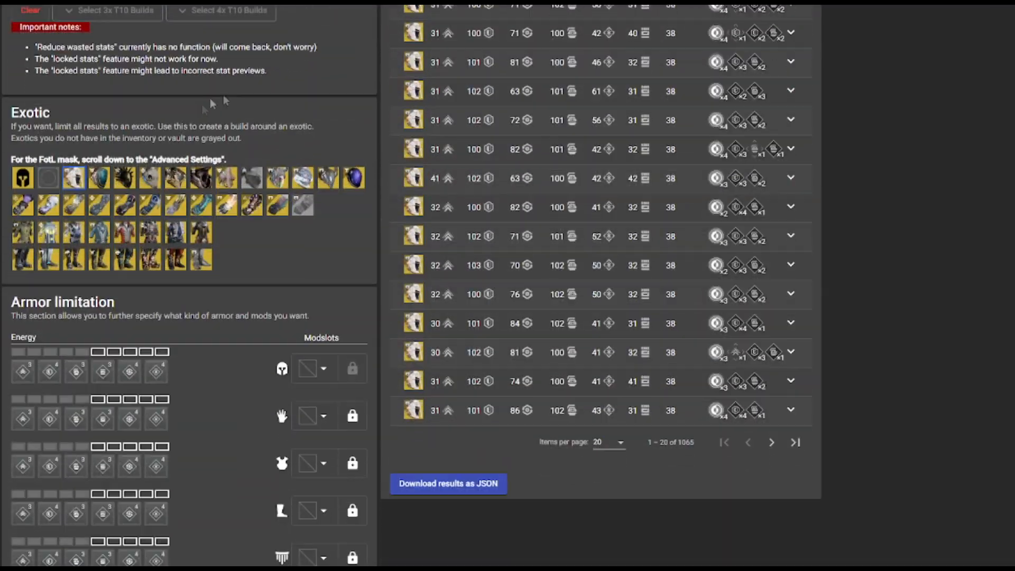
scroll(421, 184, "down", 12)
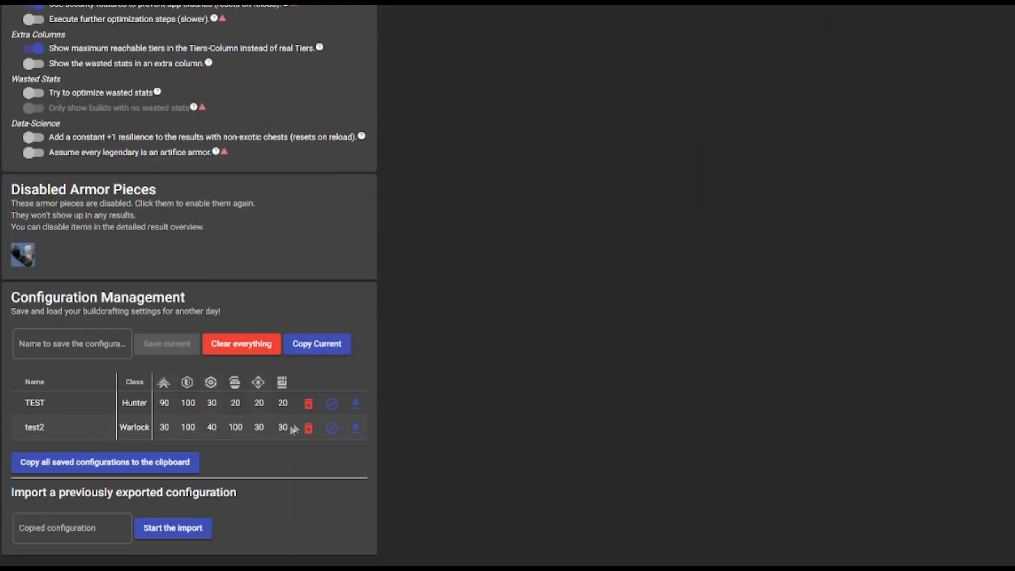
left_click(329, 430)
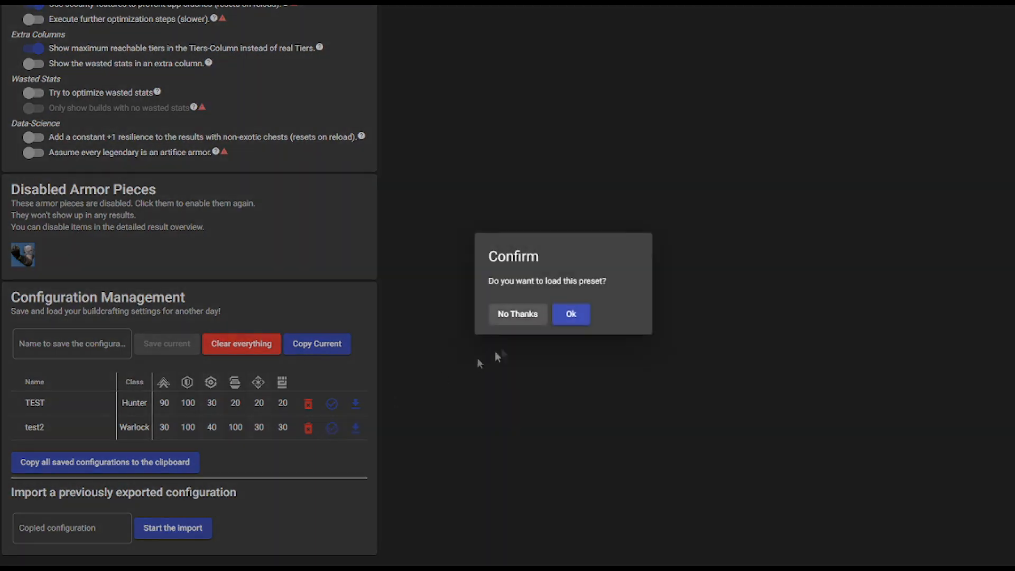
left_click(571, 314)
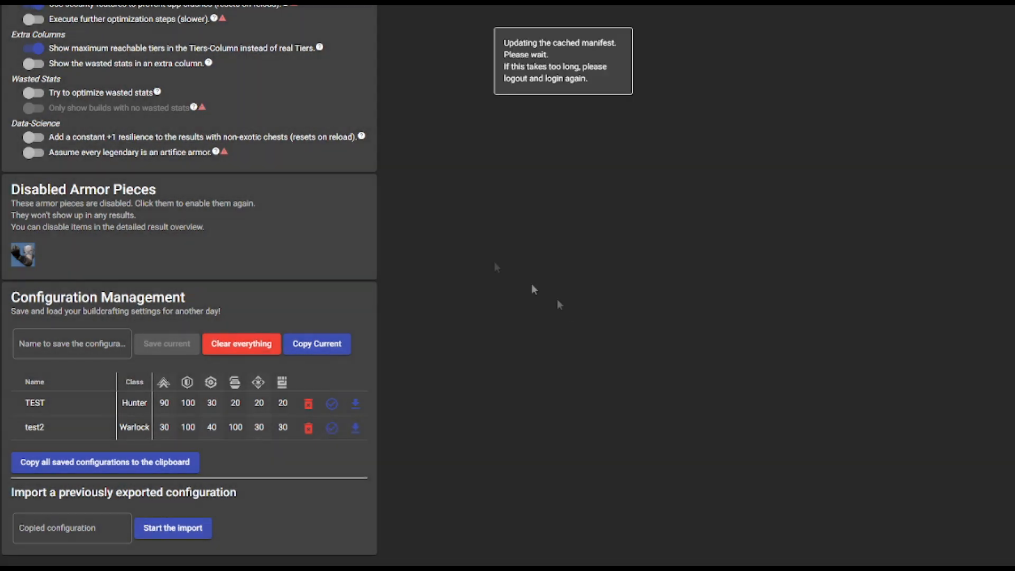
scroll(483, 319, "up", 5)
scroll(484, 324, "up", 10)
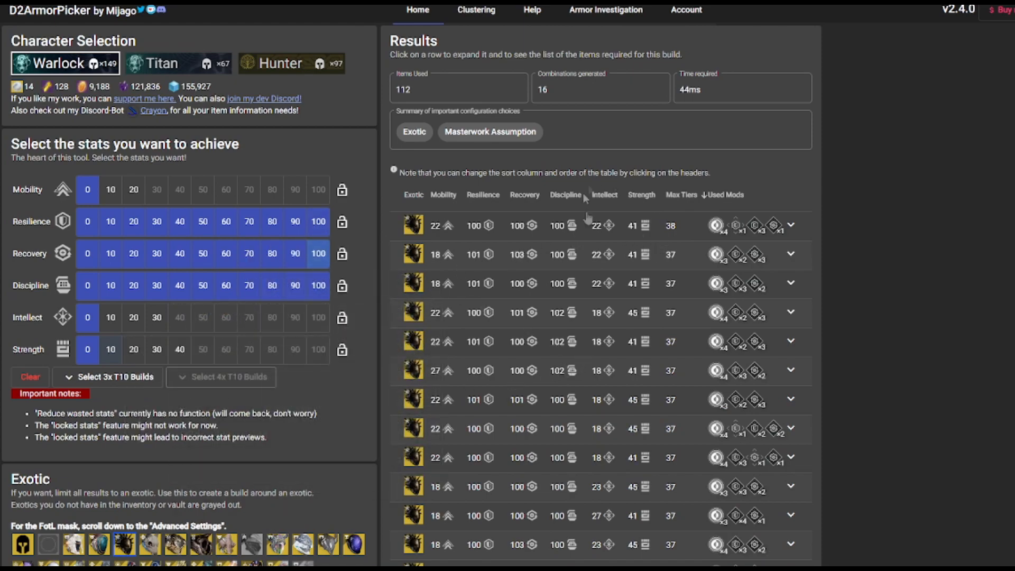
- Examine the build results, the advanced settings and the list of saved configurations
scroll(550, 274, "down", 2)
scroll(604, 387, "up", 2)
scroll(446, 370, "down", 15)
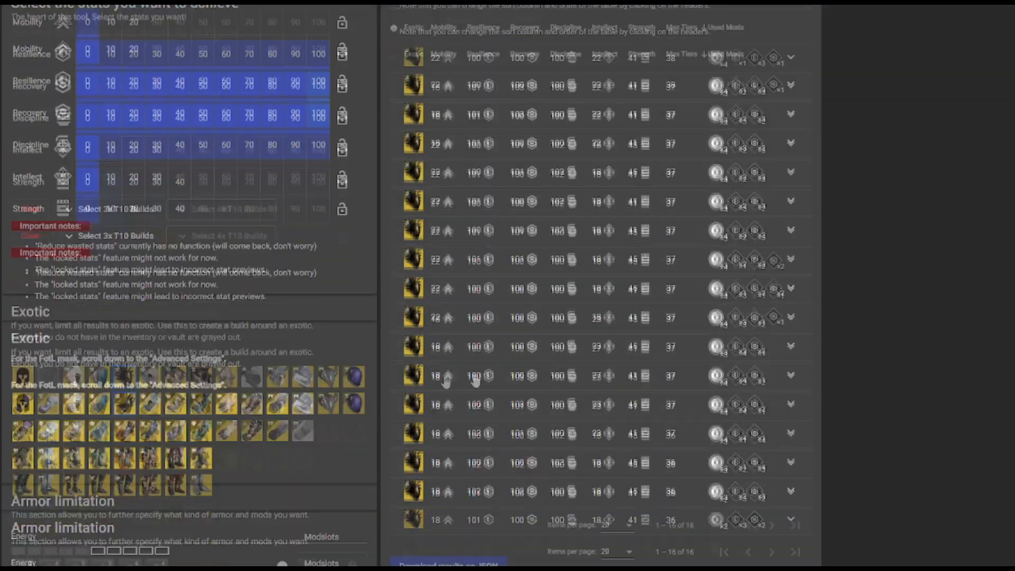
scroll(443, 370, "down", 8)
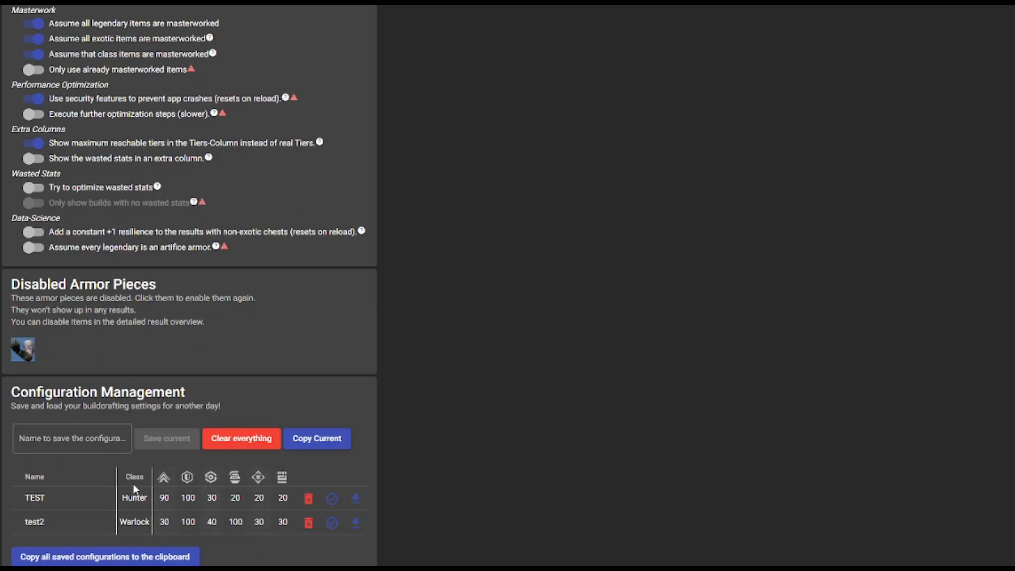
scroll(472, 401, "down", 1)
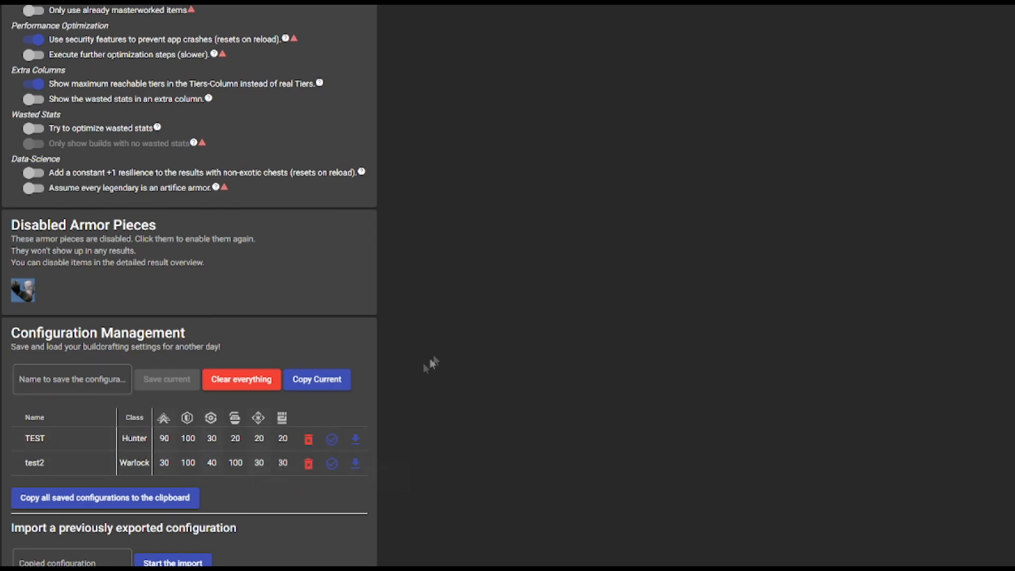
scroll(462, 383, "up", 3)
scroll(461, 389, "up", 10)
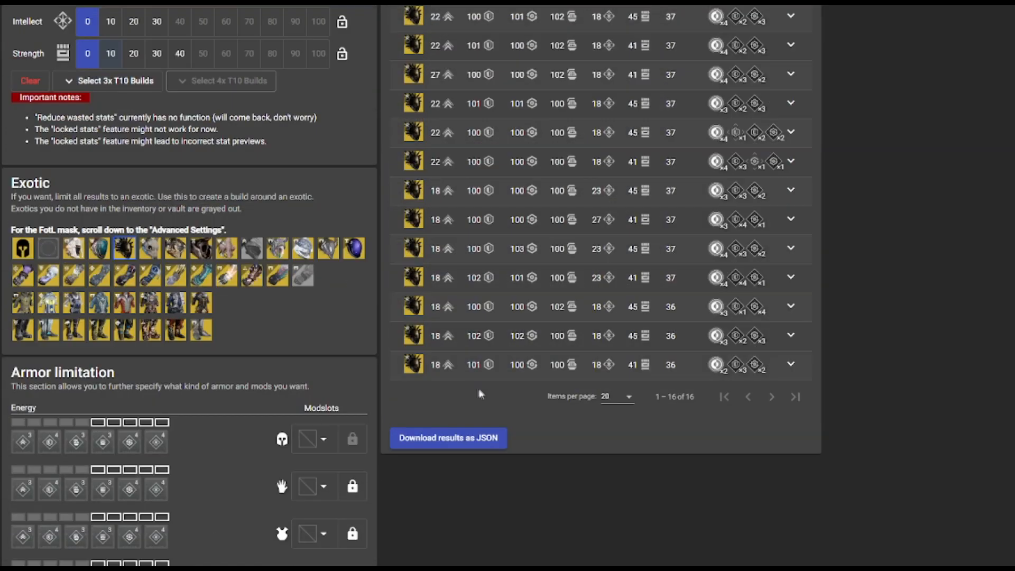